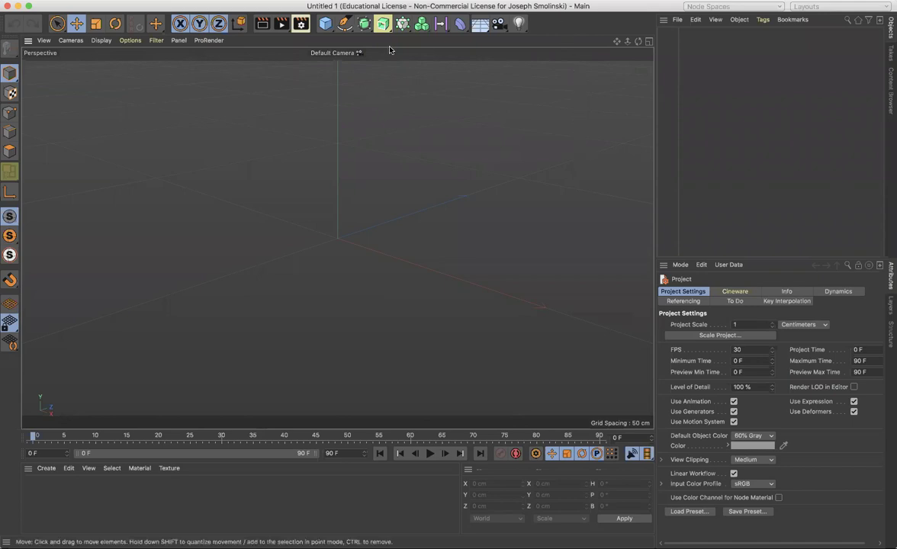
# Add a Loft object and a circle spline in the XZ plane with a 50 cm radius
pyautogui.moveTo(383, 24); pyautogui.dragTo(422, 77)
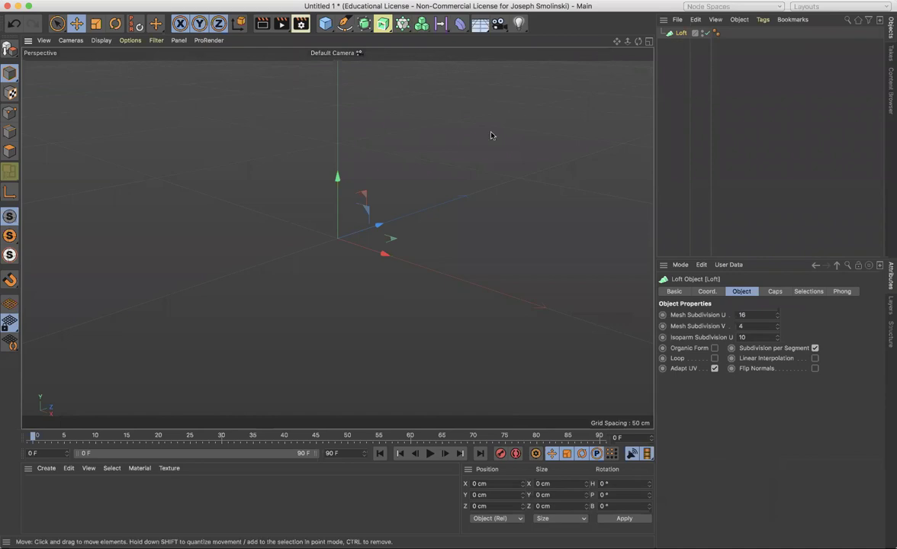
pyautogui.click(345, 26)
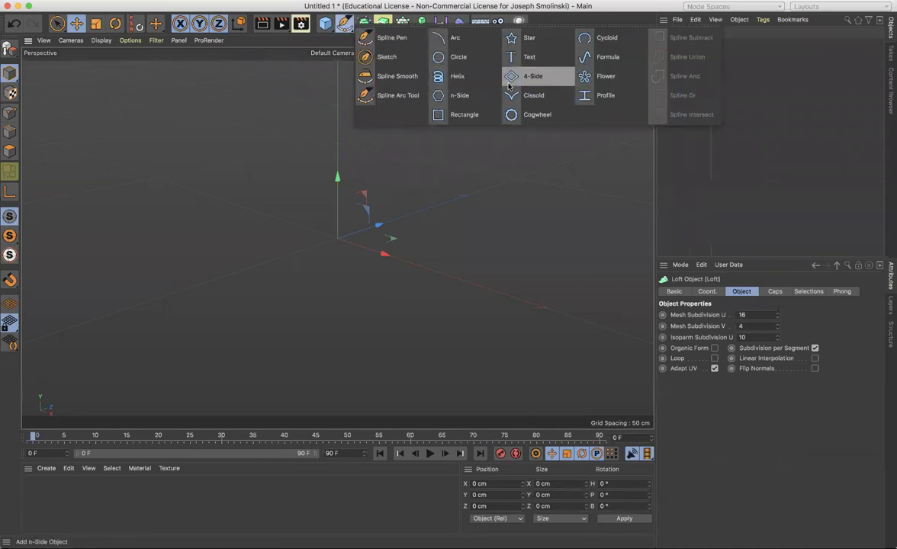
pyautogui.click(461, 57)
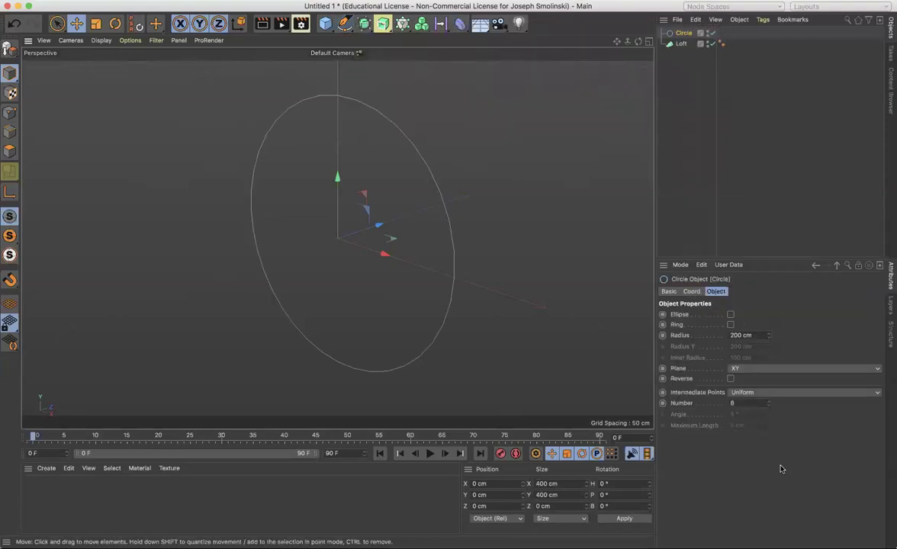
pyautogui.click(838, 371)
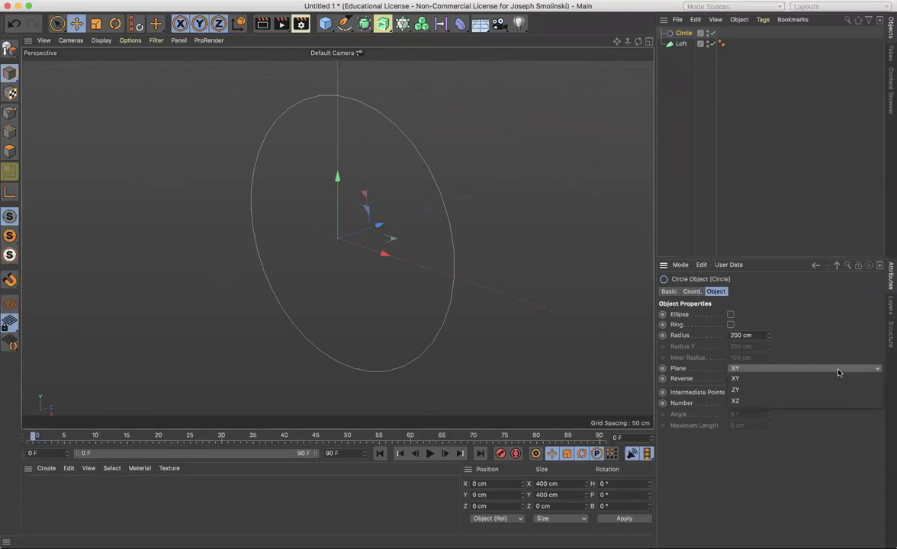
pyautogui.click(815, 402)
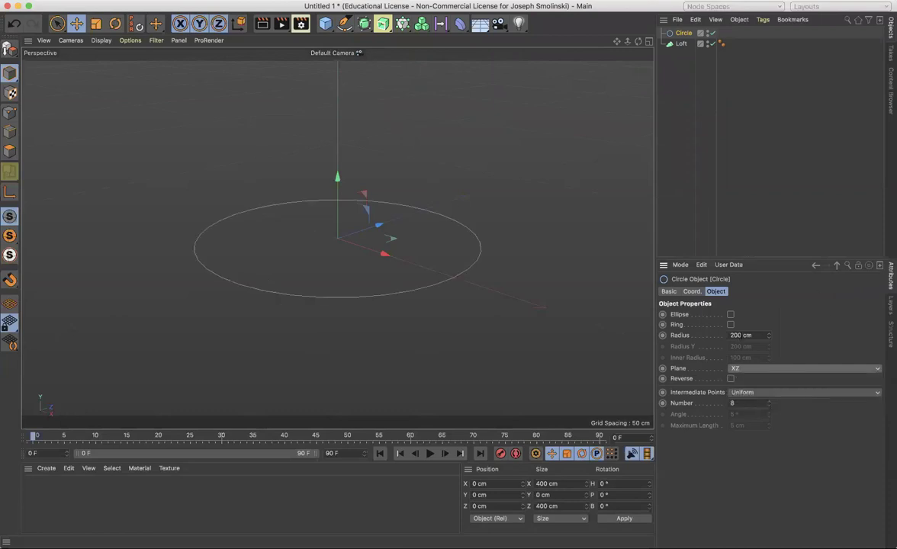
pyautogui.moveTo(741, 336); pyautogui.dragTo(673, 340)
pyautogui.write('5')
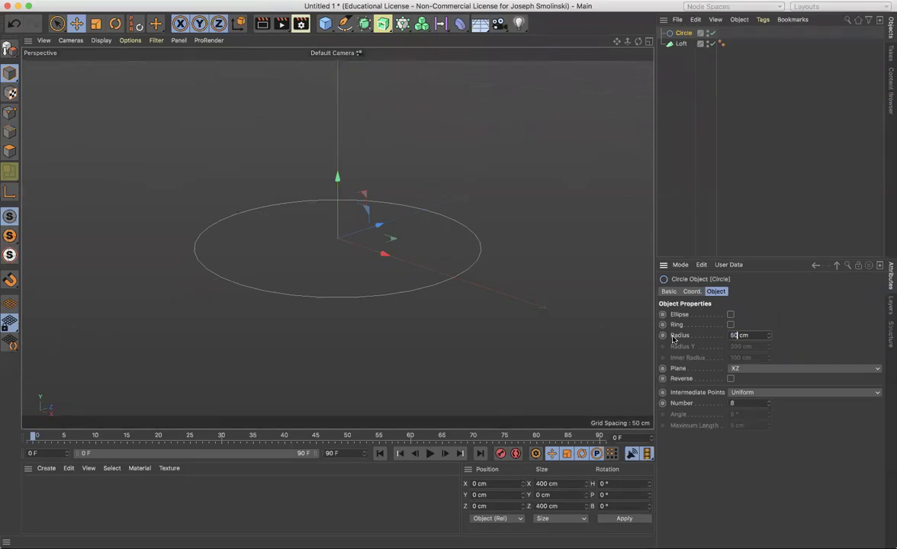
# Add a rectangle spline and orient it in the XZ plane
pyautogui.click(344, 24)
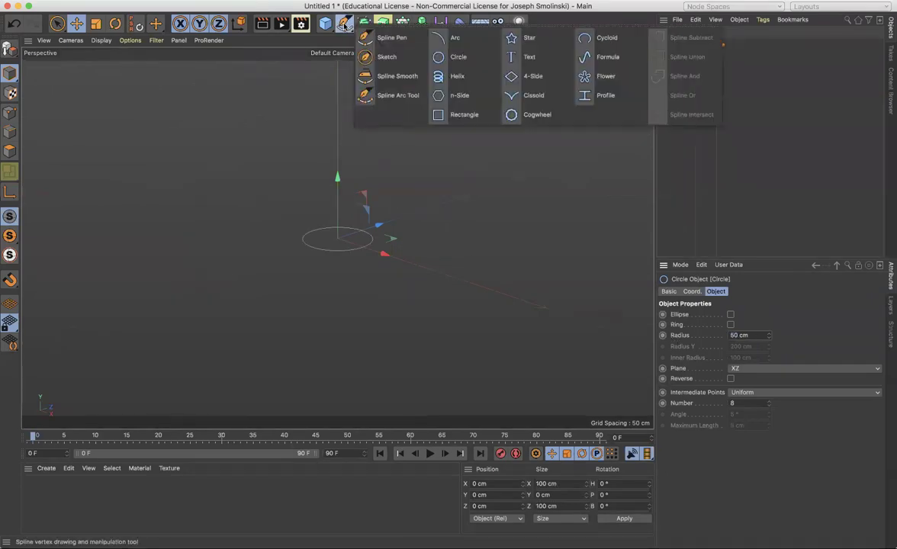
pyautogui.click(450, 116)
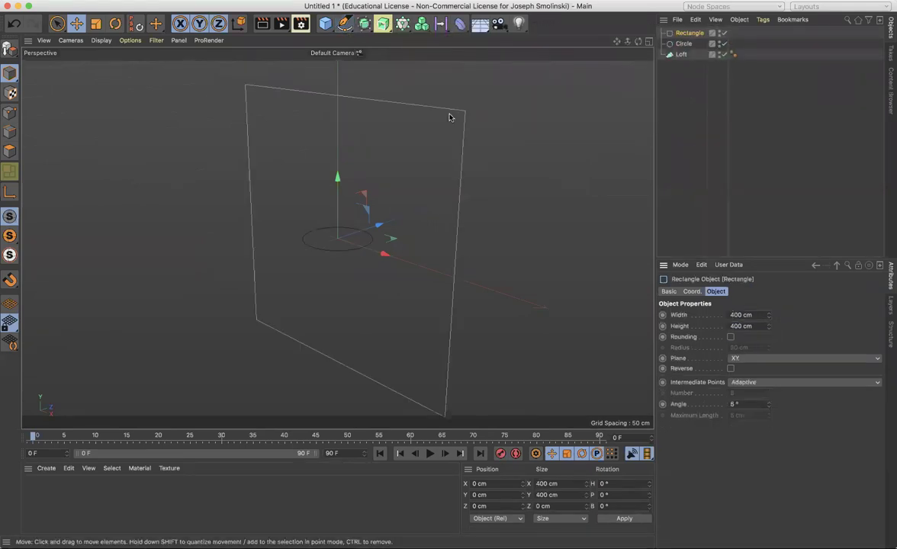
pyautogui.click(752, 360)
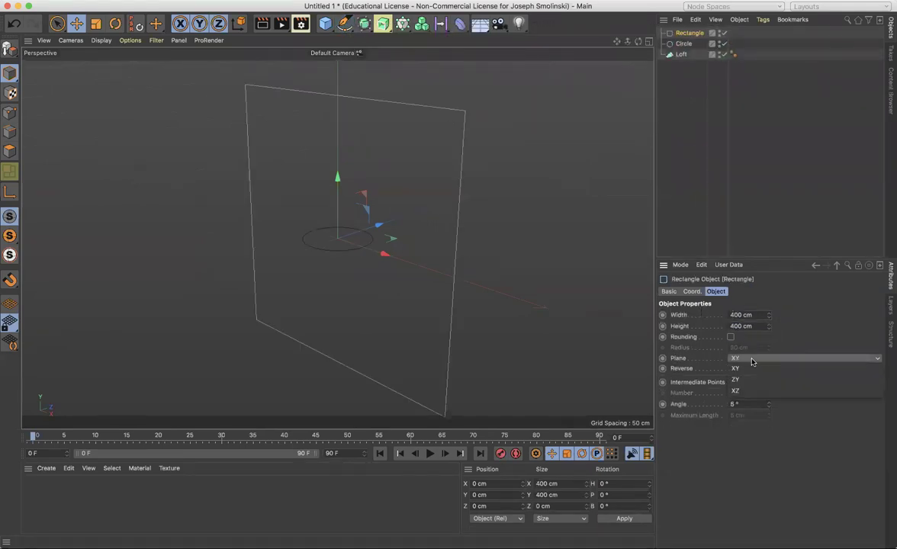
pyautogui.click(750, 391)
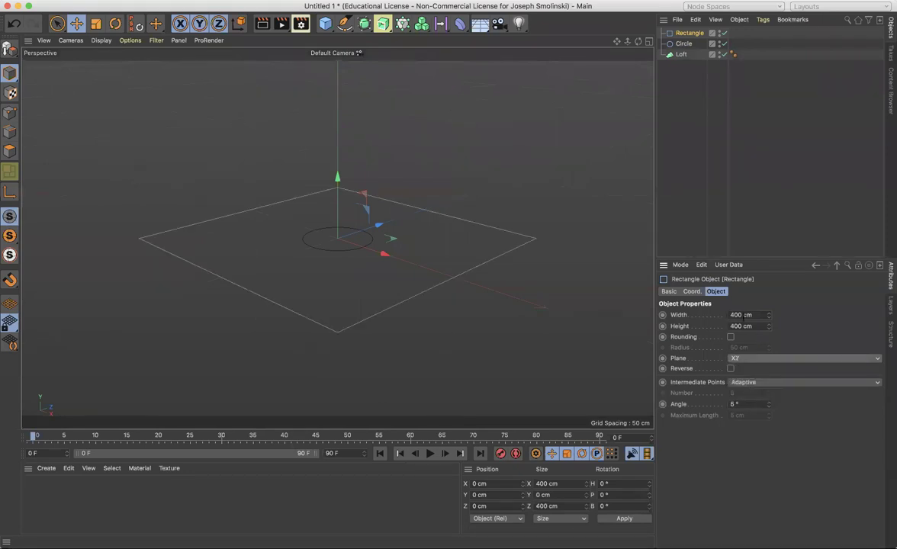
# Set the rectangle's width to 70 cm and its height to 25 cm
pyautogui.moveTo(742, 316); pyautogui.dragTo(700, 317)
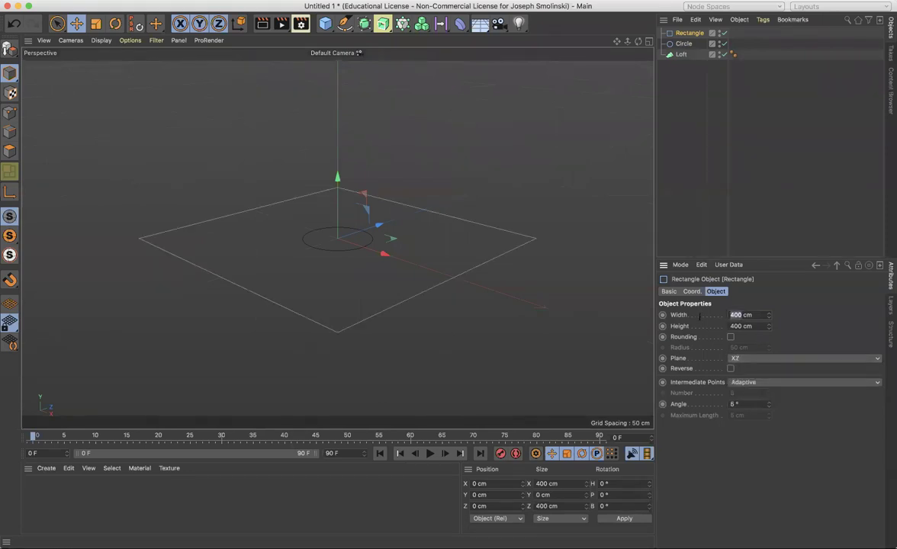
pyautogui.write('70')
pyautogui.press('Return')
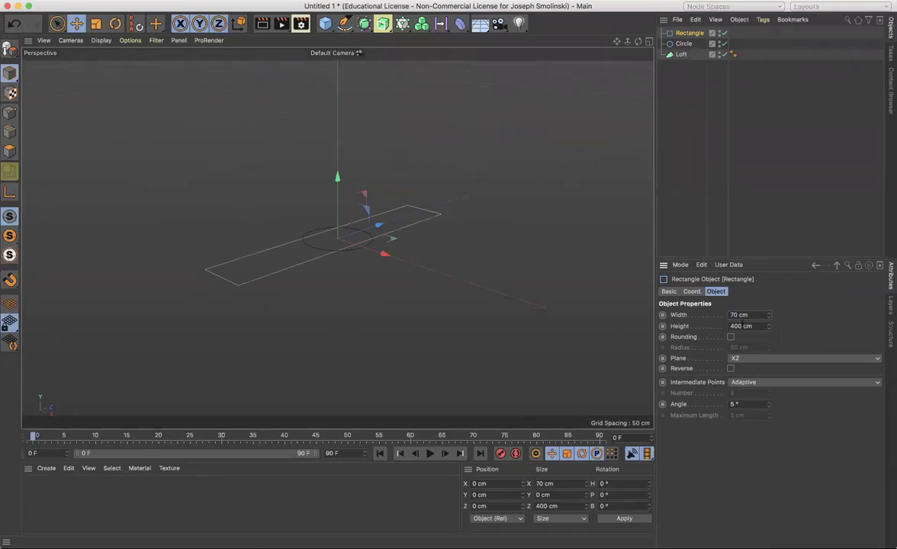
pyautogui.moveTo(740, 326); pyautogui.dragTo(722, 325)
pyautogui.write('25')
pyautogui.press('Return')
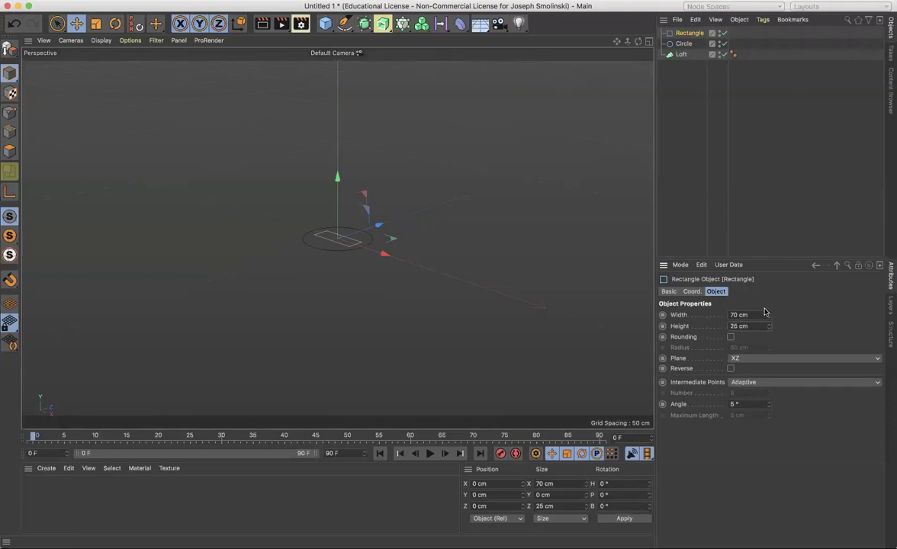
# Widen the rectangle to 125 cm
pyautogui.moveTo(738, 315); pyautogui.dragTo(707, 314)
pyautogui.press('BackSpace')
pyautogui.write('125')
pyautogui.press('Return')
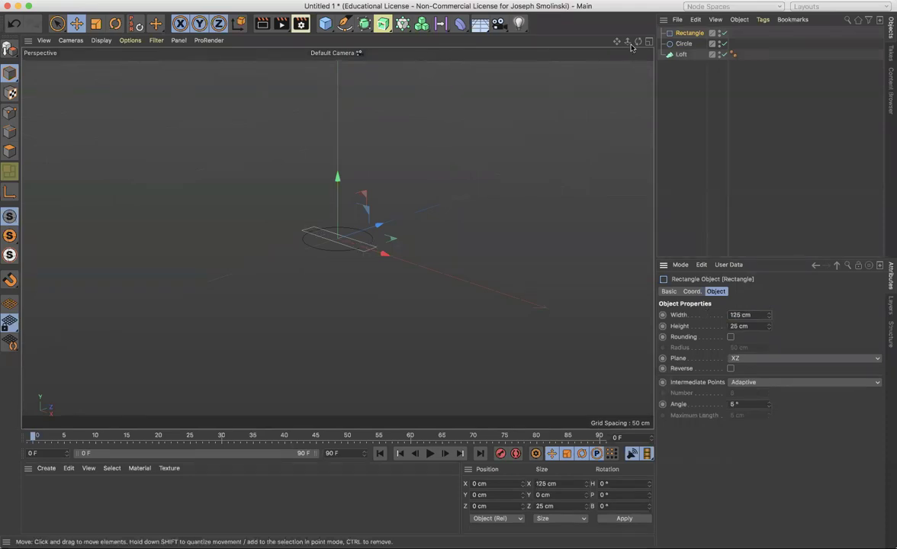
# Raise the rectangle straight above the circle to a Y position of about 274 cm
pyautogui.moveTo(639, 41); pyautogui.dragTo(709, 14)
pyautogui.keyDown('alt'); pyautogui.moveTo(337, 238); pyautogui.dragTo(347, 228); pyautogui.keyUp('alt')
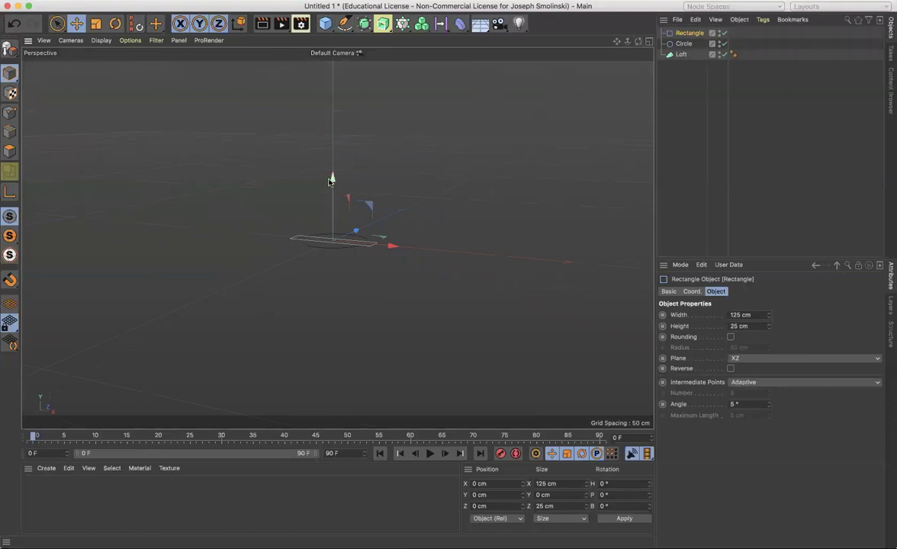
pyautogui.moveTo(331, 179)
pyautogui.mouseDown()
pyautogui.moveTo(332, 96)
pyautogui.moveTo(332, 180)
pyautogui.mouseUp()
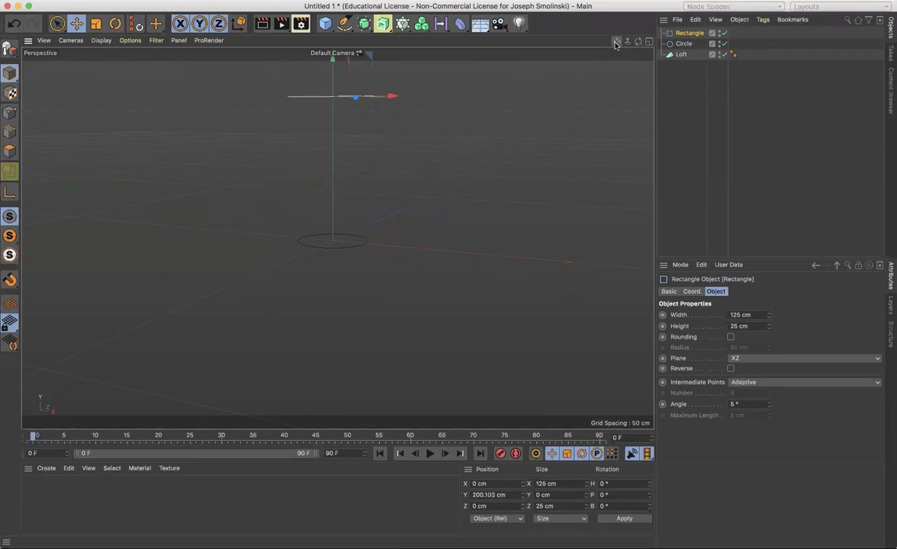
pyautogui.moveTo(616, 42); pyautogui.dragTo(577, 118)
pyautogui.moveTo(627, 42); pyautogui.dragTo(598, 48)
pyautogui.moveTo(297, 131); pyautogui.dragTo(299, 84)
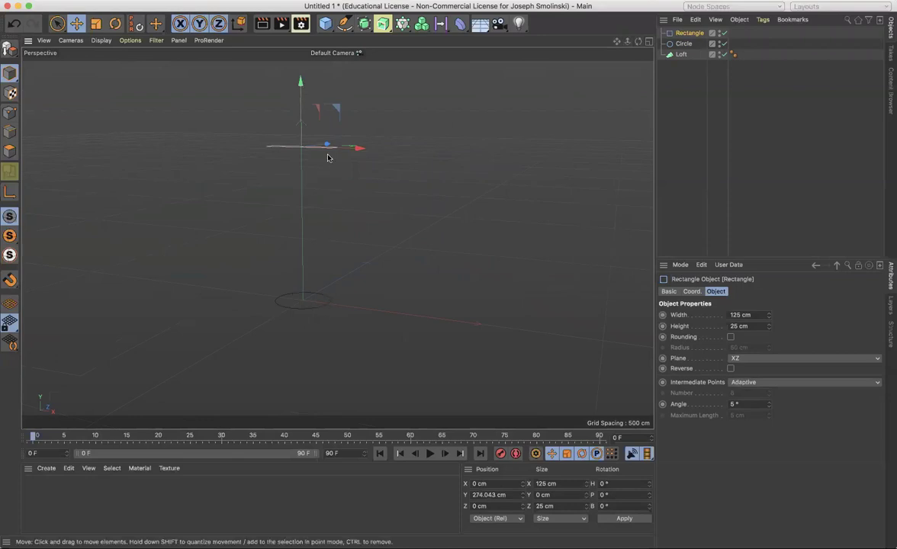
# Nest the rectangle and circle under the Loft, rectangle first, and switch the viewport to Gouraud Shading (Lines)
pyautogui.moveTo(685, 43); pyautogui.dragTo(542, 53)
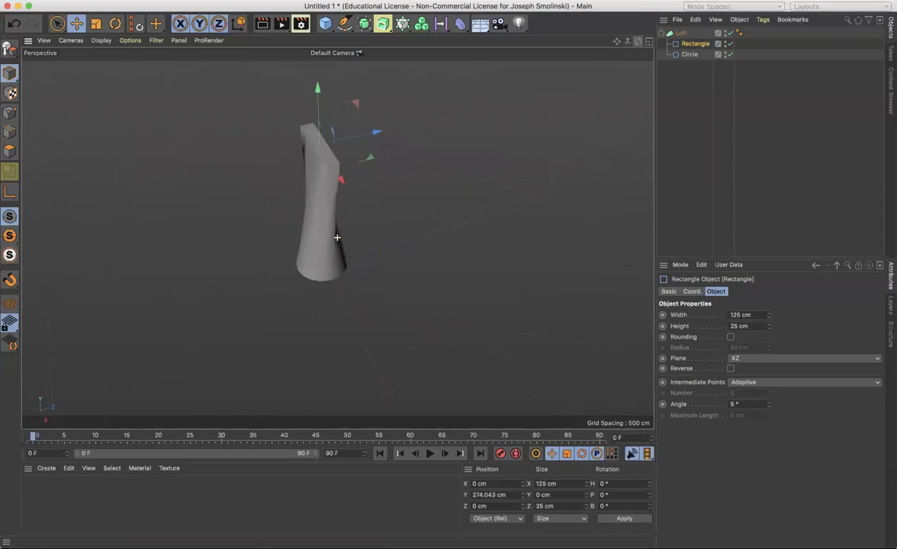
pyautogui.moveTo(337, 237); pyautogui.dragTo(336, 237)
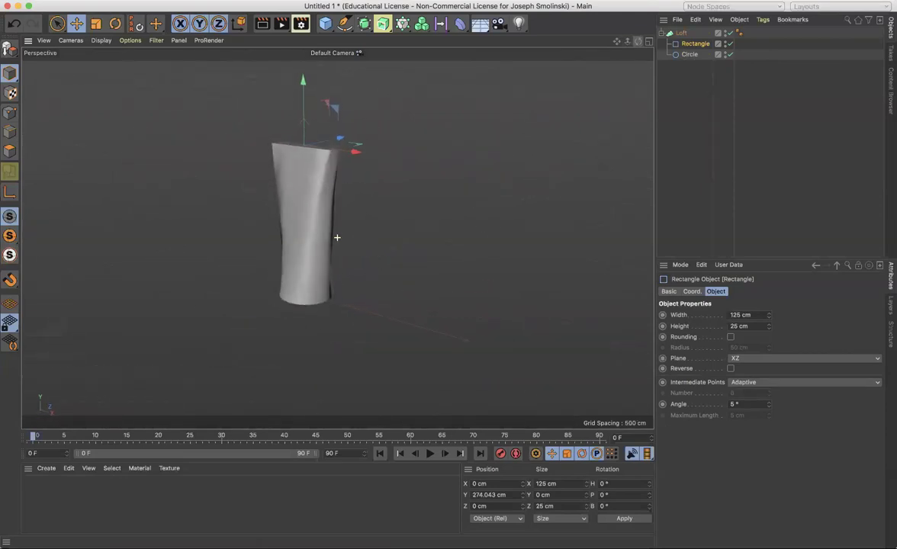
pyautogui.click(101, 41)
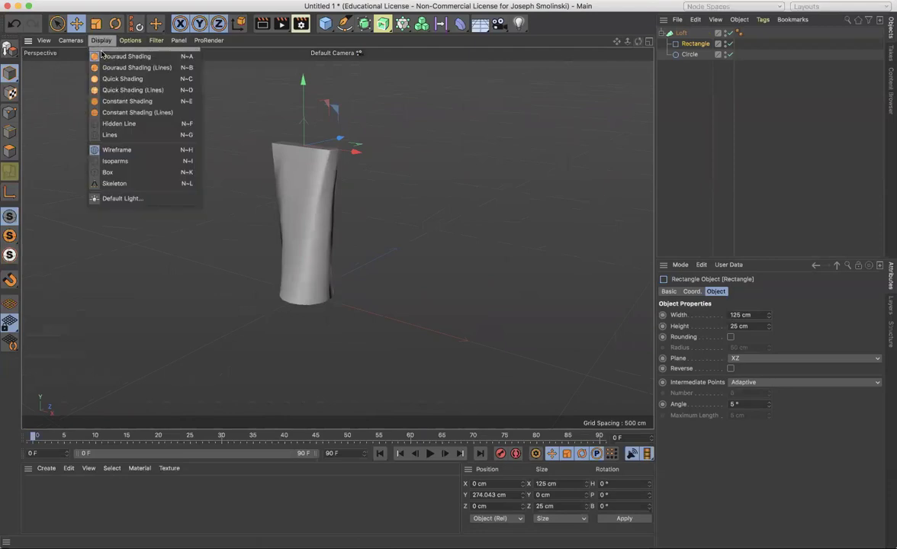
pyautogui.click(125, 69)
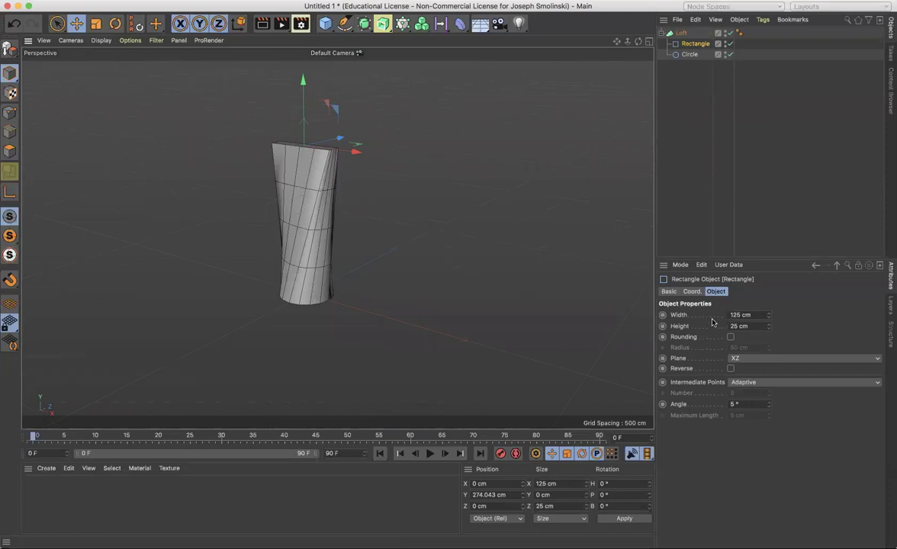
# Increase the Loft's Mesh Subdivision U to 25 and Mesh Subdivision V to 10
pyautogui.click(681, 32)
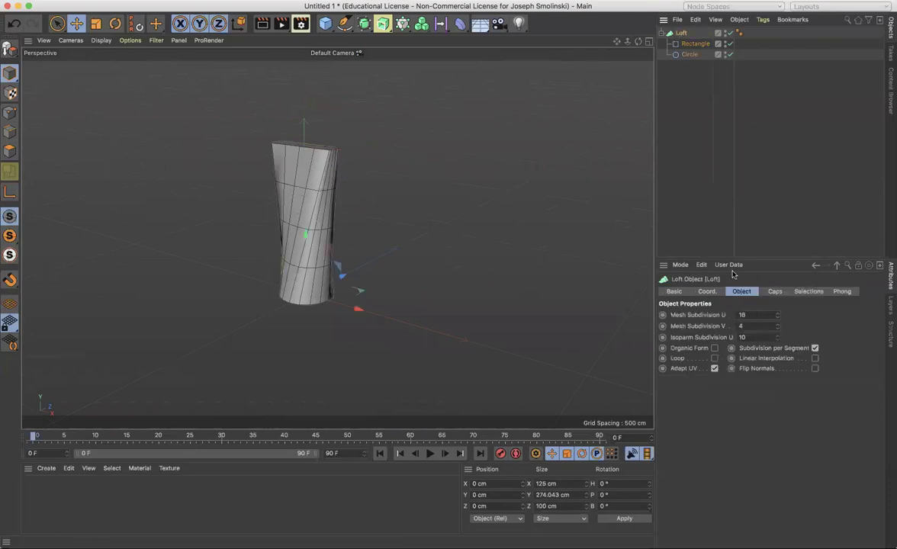
pyautogui.click(777, 317)
pyautogui.click(777, 317)
pyautogui.click(777, 314)
pyautogui.click(777, 314)
pyautogui.click(777, 314)
pyautogui.click(777, 314)
pyautogui.click(777, 314)
pyautogui.click(777, 314)
pyautogui.click(777, 315)
pyautogui.click(777, 314)
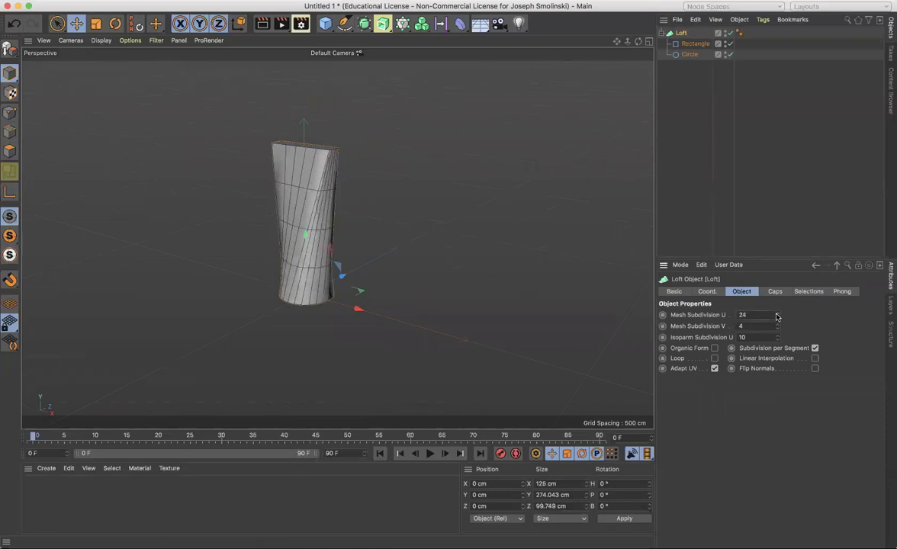
pyautogui.click(776, 315)
pyautogui.moveTo(777, 326); pyautogui.dragTo(776, 326)
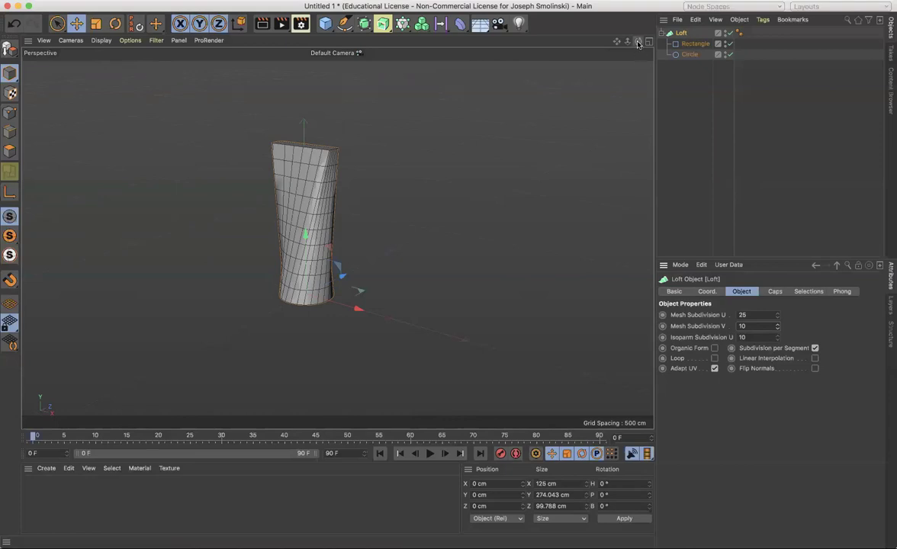
# Duplicate the circle and place the copy inside the Loft, between the rectangle and the original circle
pyautogui.moveTo(638, 41); pyautogui.dragTo(337, 237)
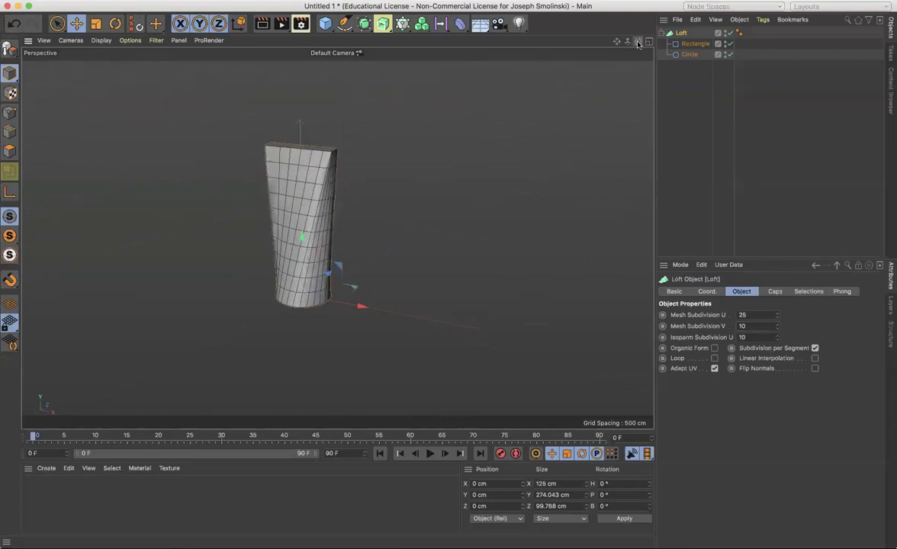
pyautogui.click(686, 55)
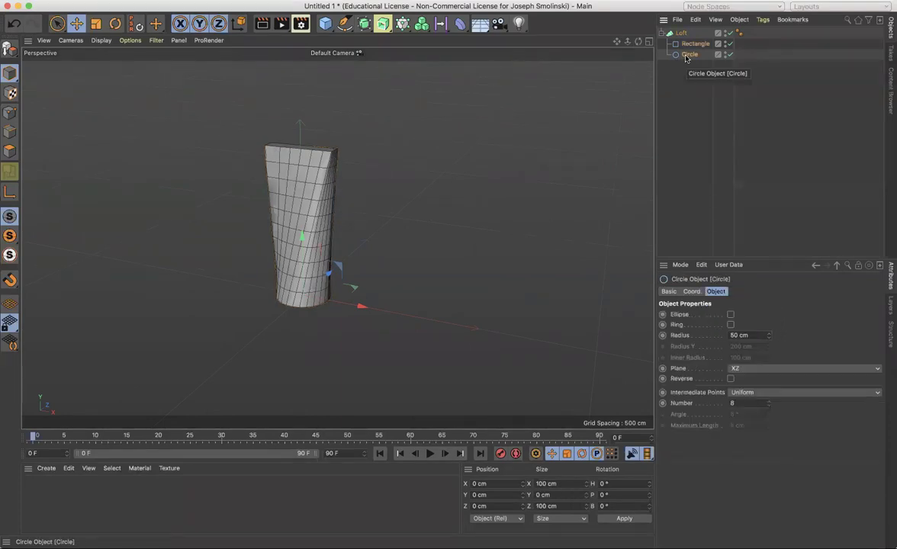
pyautogui.press('super+c')
pyautogui.press('super+v')
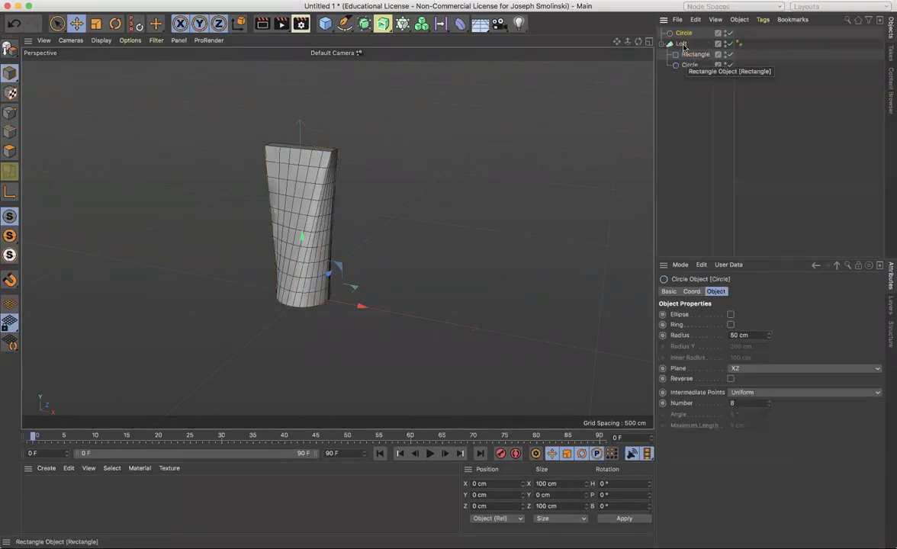
pyautogui.moveTo(684, 34); pyautogui.dragTo(691, 46)
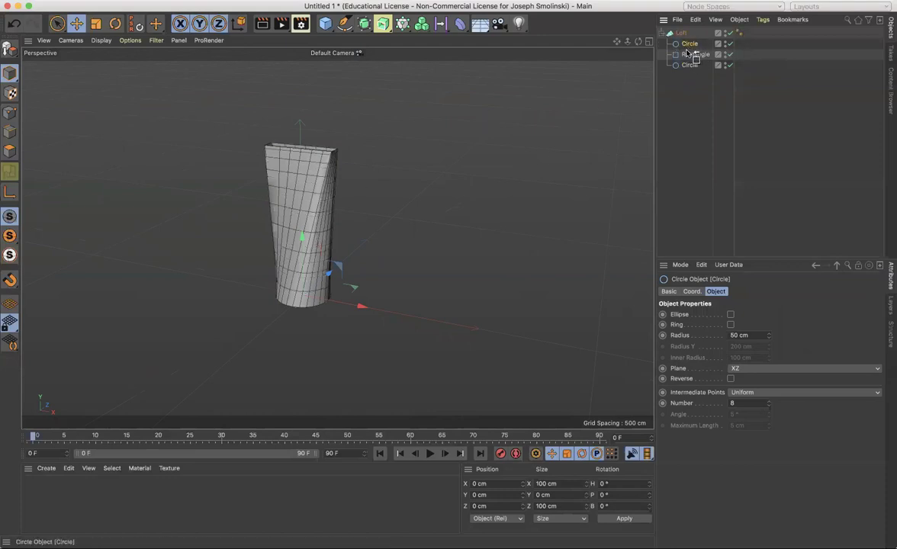
pyautogui.moveTo(688, 43); pyautogui.dragTo(691, 65)
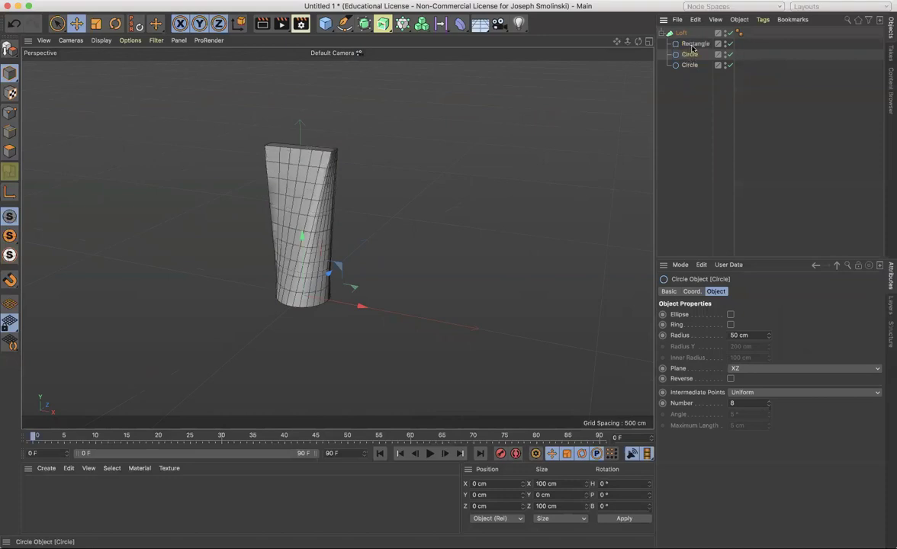
# Move the duplicated circle below the original to a Y position of about -34 cm
pyautogui.press('x')
pyautogui.press('z')
pyautogui.moveTo(301, 238); pyautogui.dragTo(301, 255)
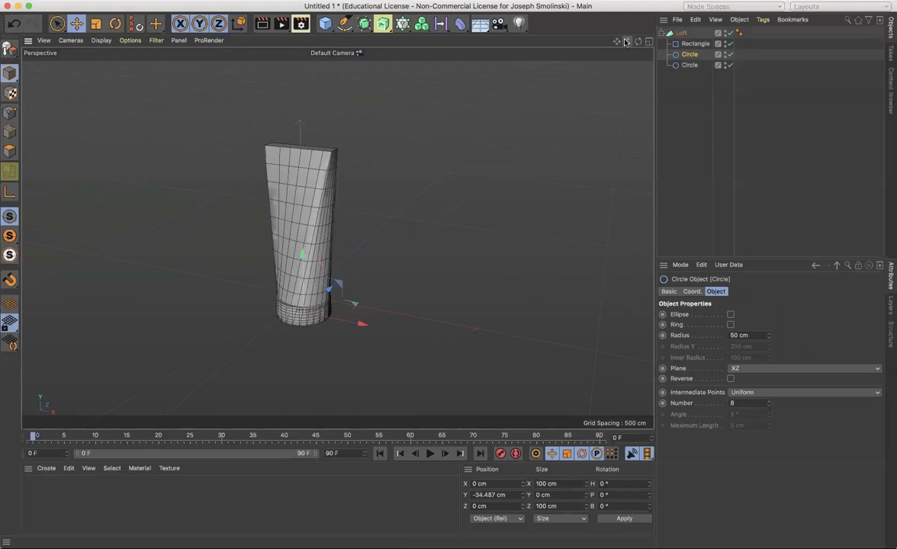
# Swap the order of the two circles inside the Loft to compare the resulting mesh, and restore the previous order
pyautogui.moveTo(627, 41)
pyautogui.mouseDown()
pyautogui.moveTo(638, 45)
pyautogui.moveTo(628, 44)
pyautogui.mouseUp()
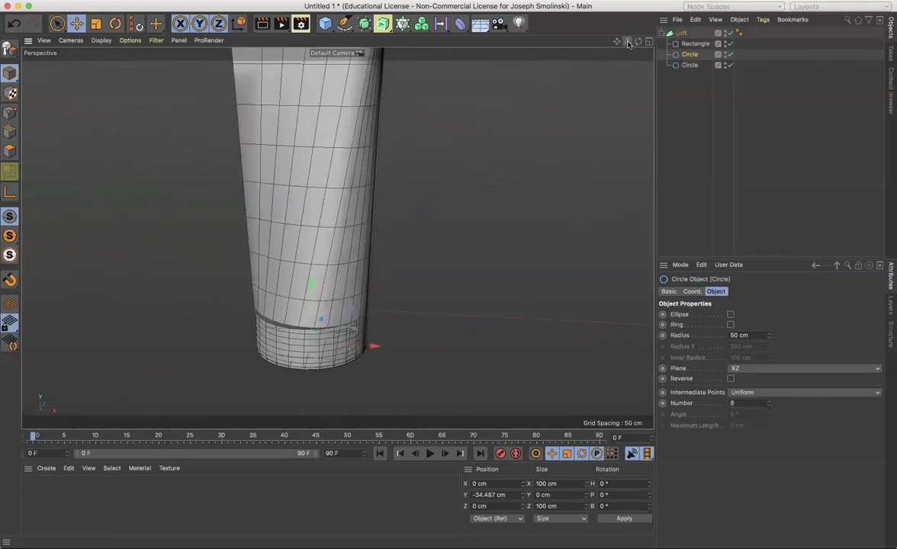
pyautogui.moveTo(687, 67); pyautogui.dragTo(689, 51)
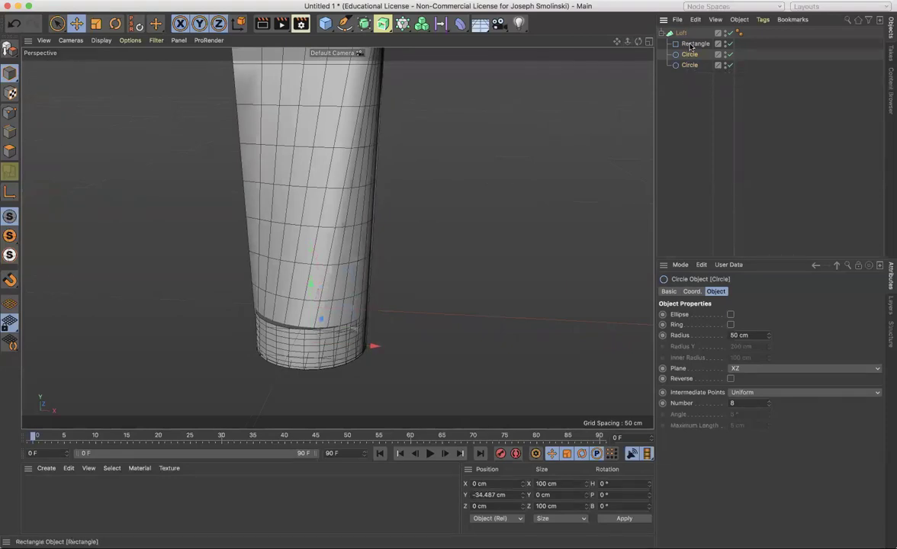
pyautogui.click(690, 45)
pyautogui.click(689, 66)
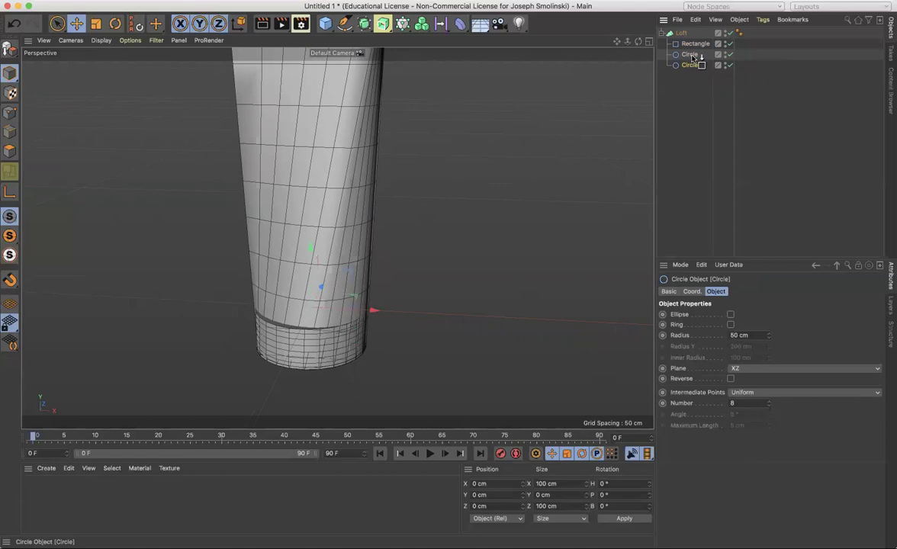
pyautogui.click(690, 53)
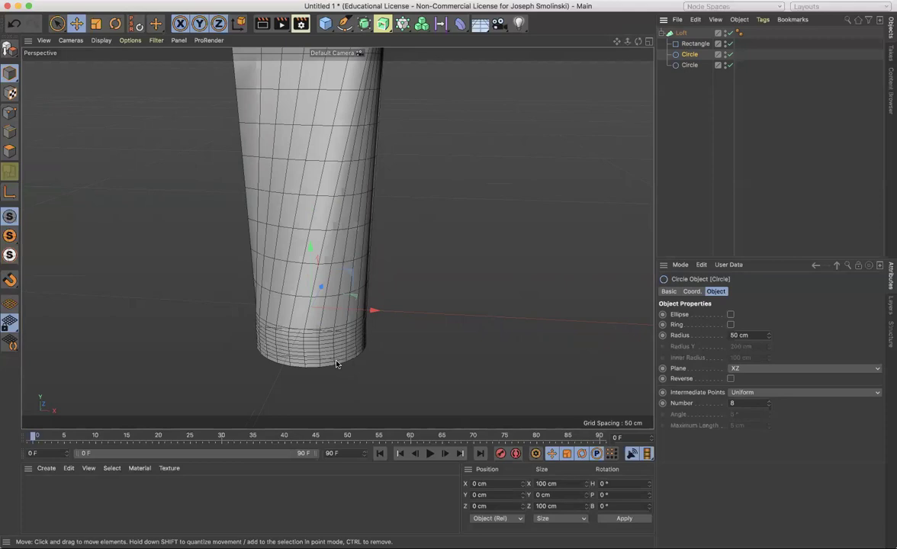
pyautogui.click(689, 65)
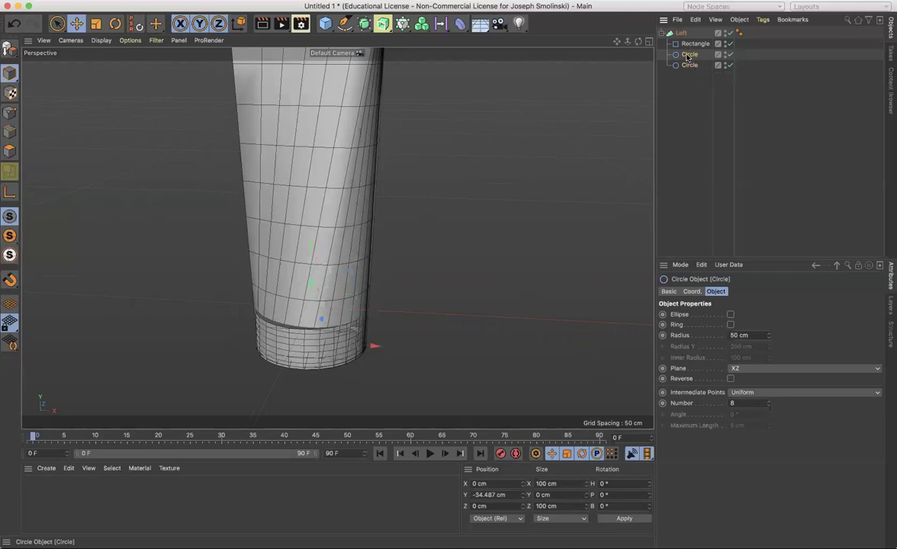
# Resize the Loft's rectangle to 143 cm wide and 8 cm high, and lower it to a Y position of about 257 cm
pyautogui.click(688, 65)
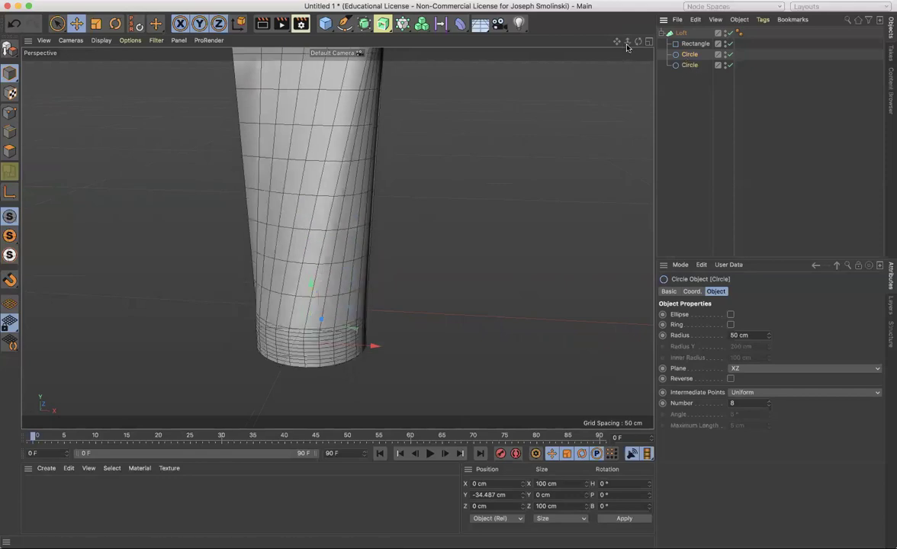
pyautogui.moveTo(627, 43); pyautogui.dragTo(600, 71)
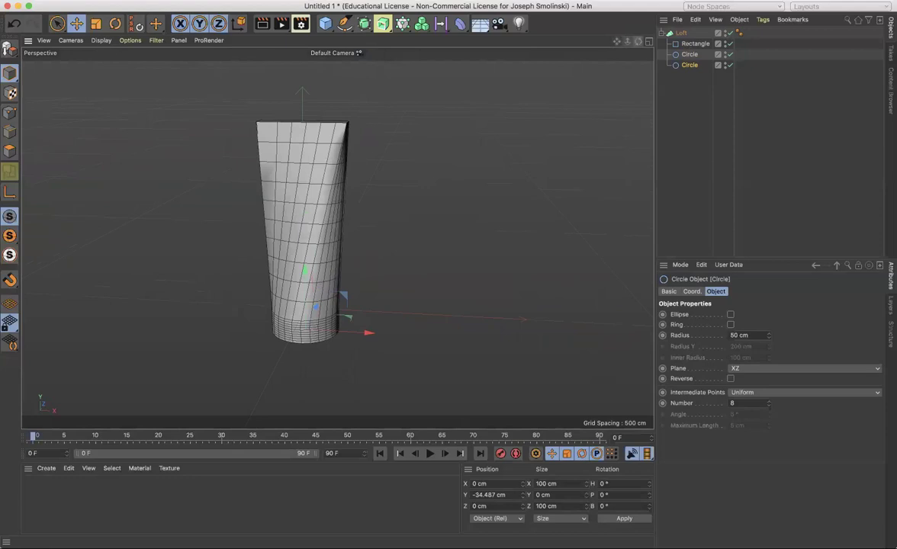
pyautogui.moveTo(637, 42); pyautogui.dragTo(617, 64)
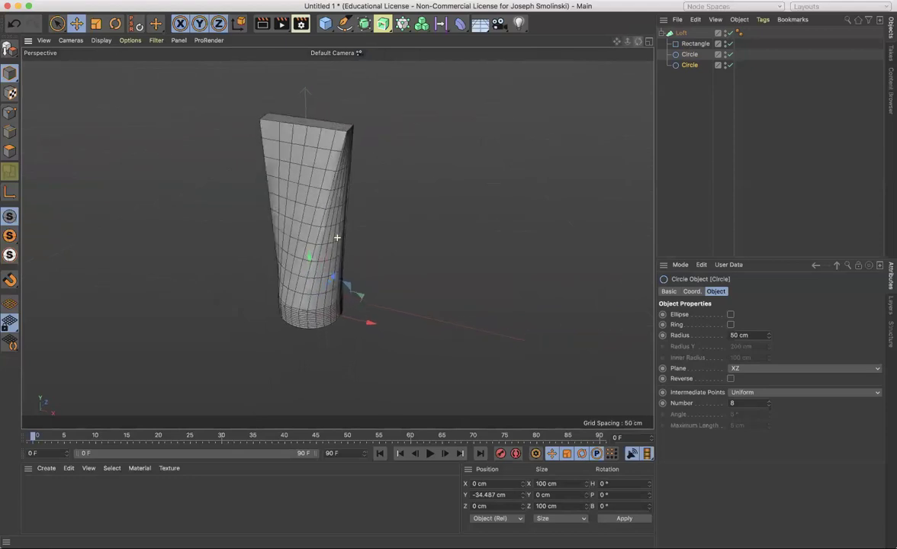
pyautogui.click(694, 44)
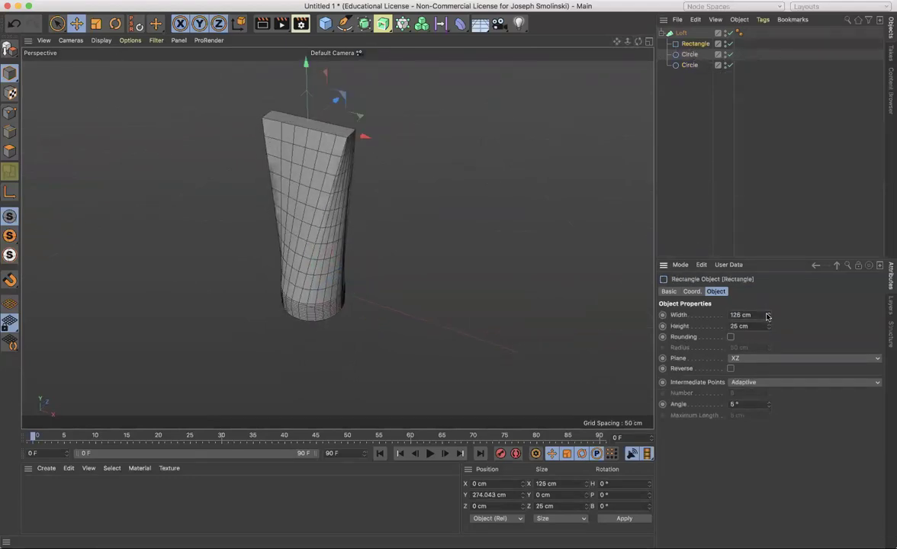
pyautogui.moveTo(769, 315); pyautogui.dragTo(768, 341)
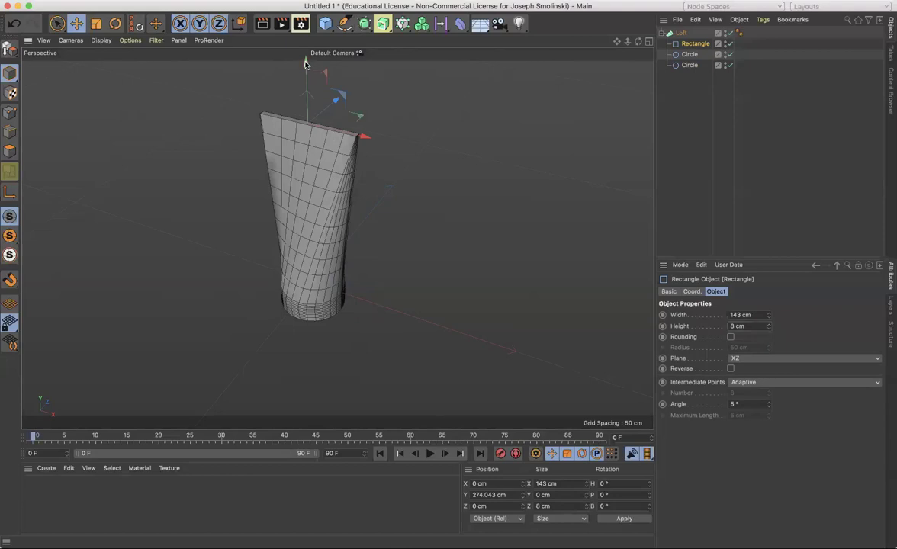
pyautogui.moveTo(306, 60)
pyautogui.mouseDown()
pyautogui.moveTo(305, 35)
pyautogui.moveTo(298, 71)
pyautogui.moveTo(299, 62)
pyautogui.mouseUp()
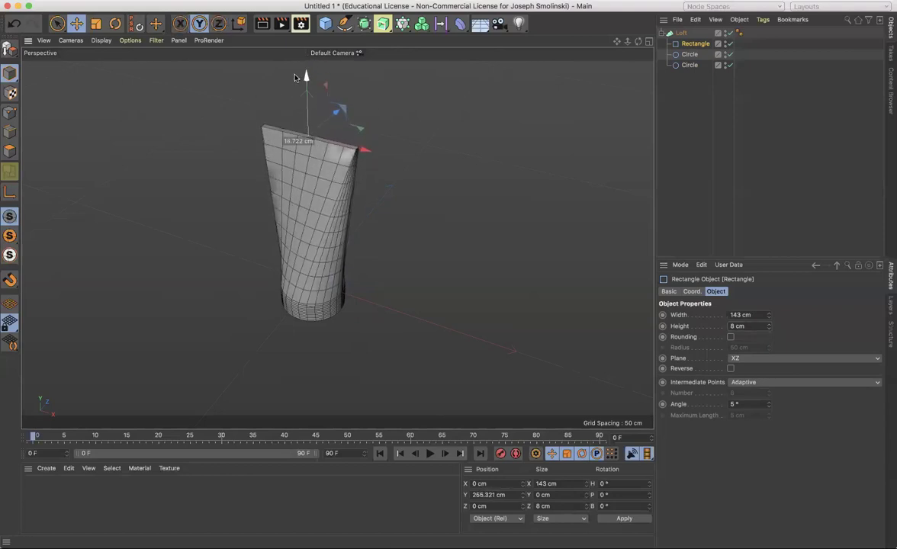
# Enable separate bevel controls for the Loft's caps and set the start bevel size to 2.85 cm
pyautogui.moveTo(638, 42); pyautogui.dragTo(639, 46)
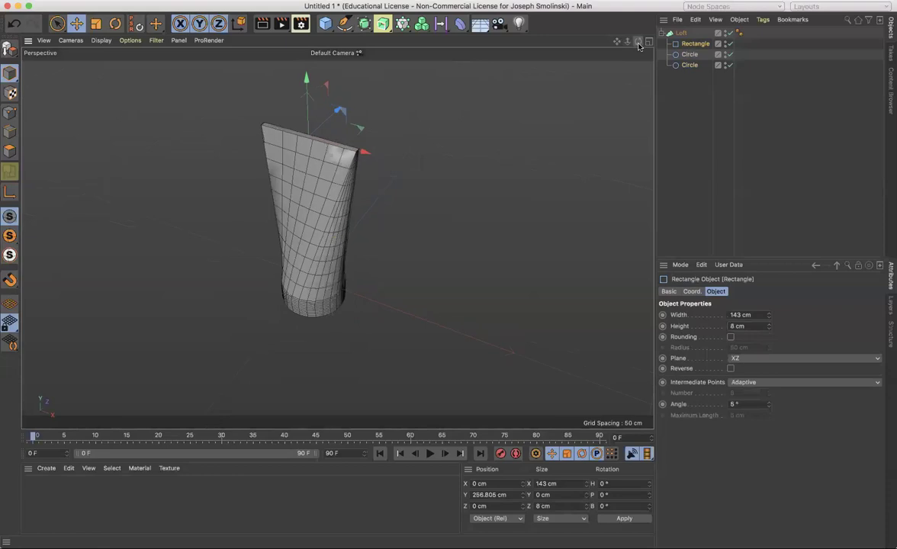
pyautogui.moveTo(627, 42); pyautogui.dragTo(615, 46)
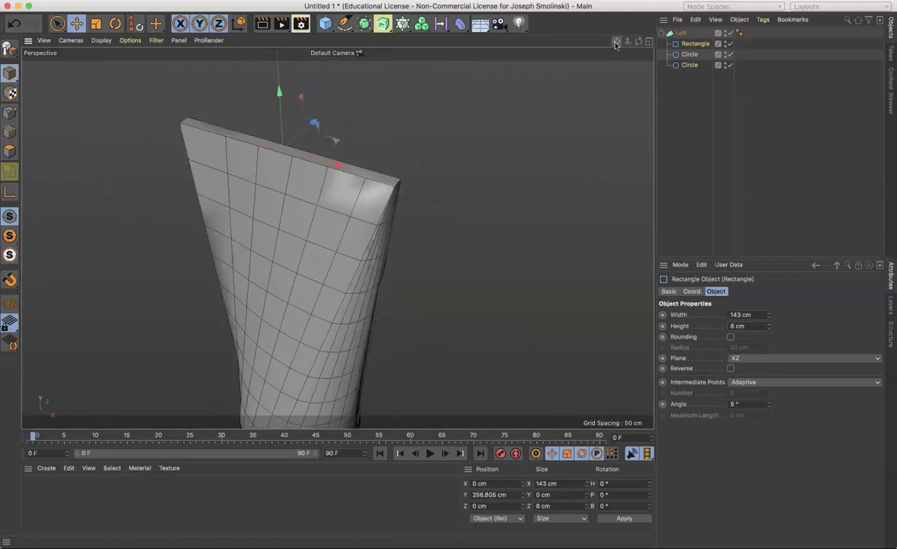
pyautogui.click(682, 33)
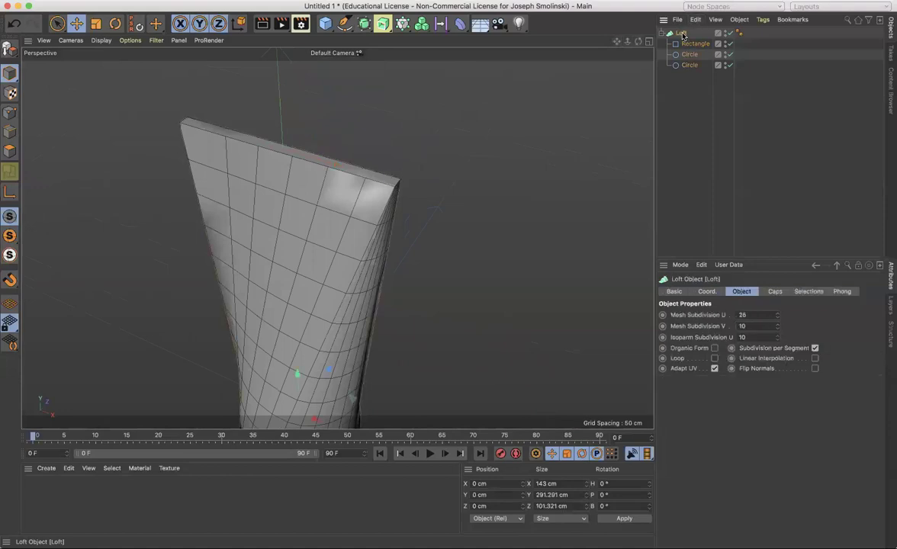
pyautogui.click(775, 292)
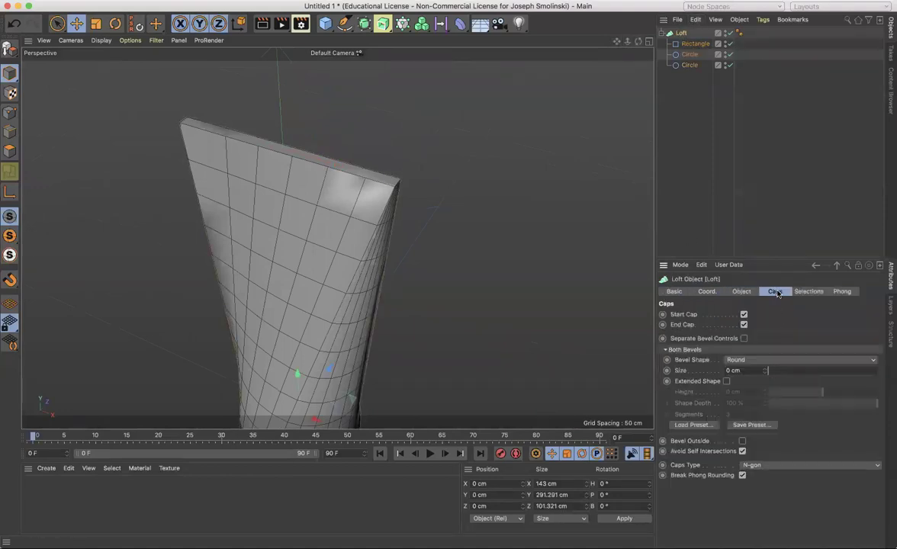
pyautogui.click(744, 338)
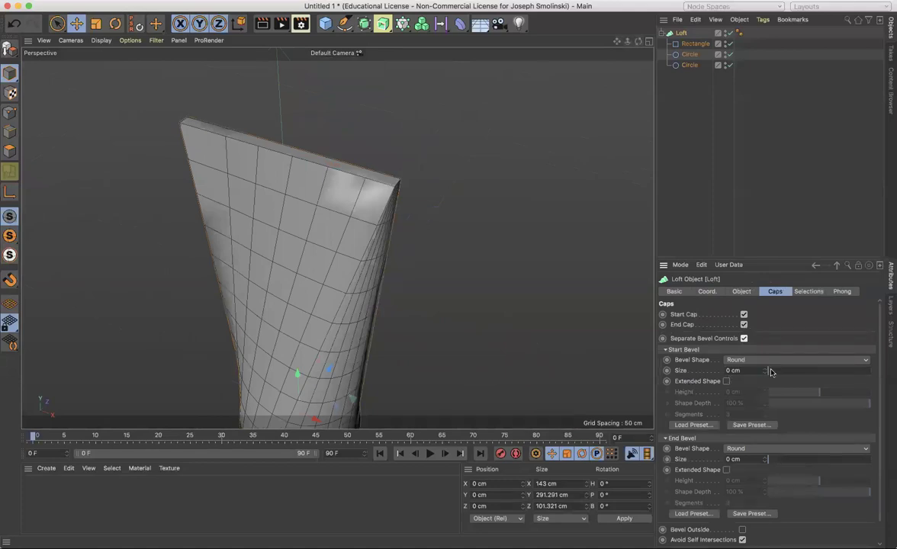
pyautogui.moveTo(766, 370); pyautogui.dragTo(771, 374)
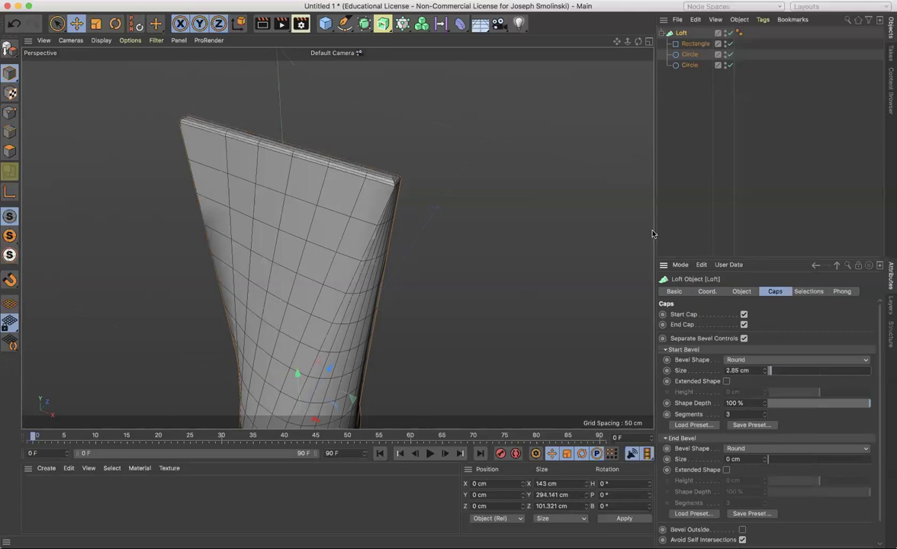
# Give the Loft's circular base a Step-shaped end bevel with a size of 10.62 cm and 2 segments
pyautogui.moveTo(617, 44); pyautogui.dragTo(638, 41)
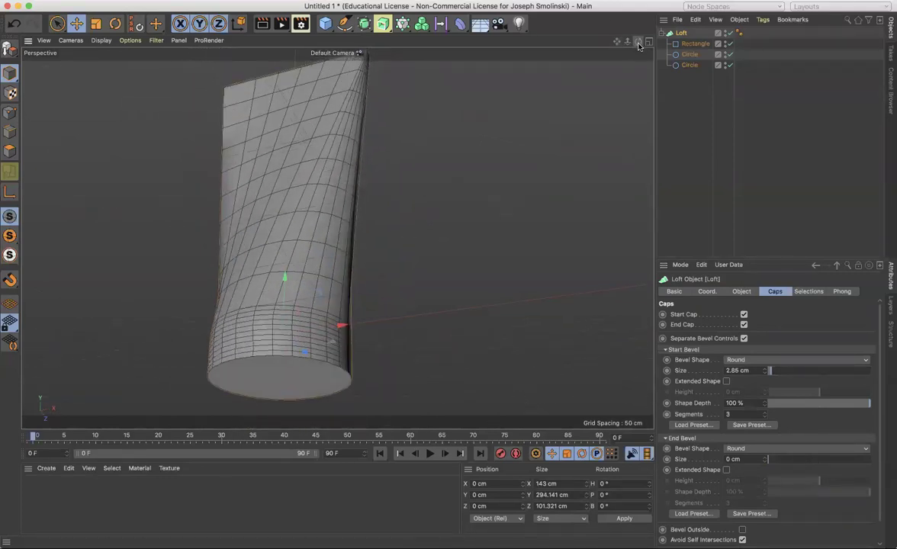
pyautogui.click(756, 450)
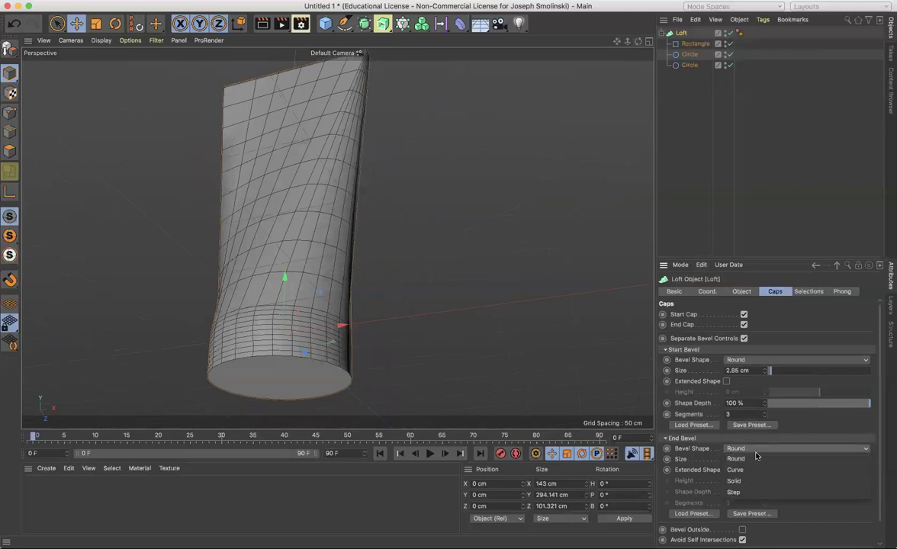
pyautogui.click(744, 491)
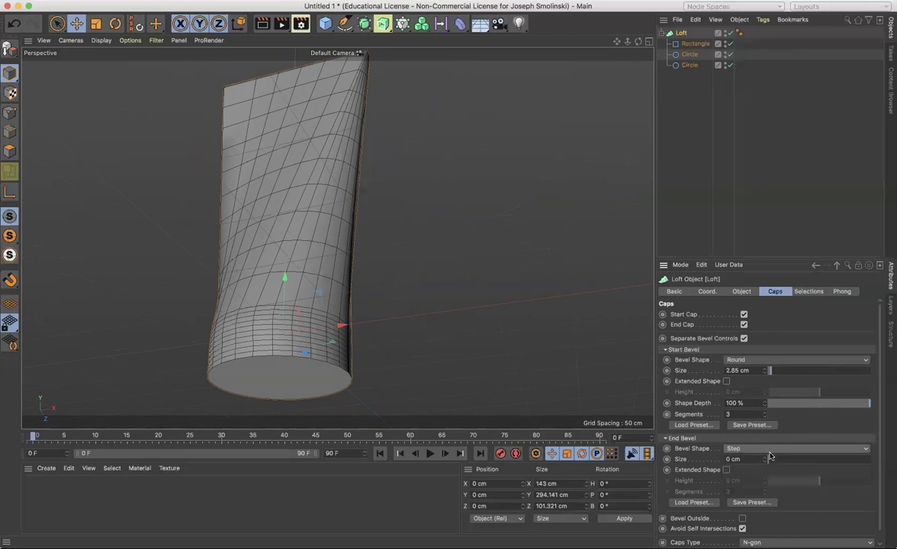
pyautogui.moveTo(766, 460); pyautogui.dragTo(772, 460)
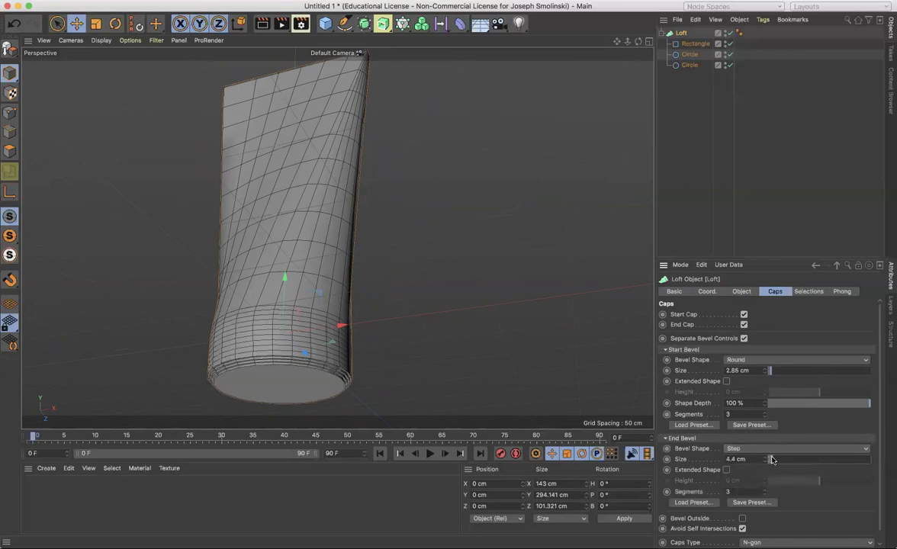
pyautogui.click(765, 494)
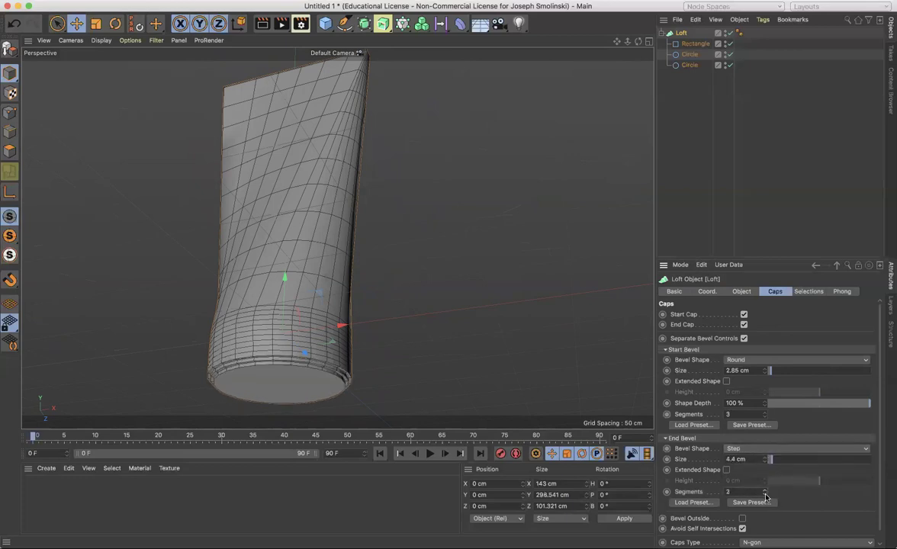
pyautogui.click(765, 494)
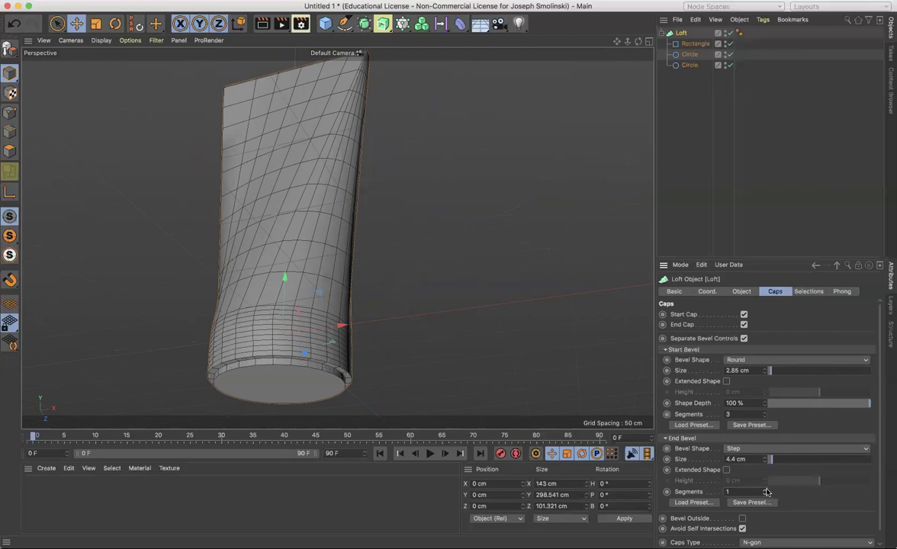
pyautogui.click(765, 490)
pyautogui.moveTo(770, 459); pyautogui.dragTo(778, 461)
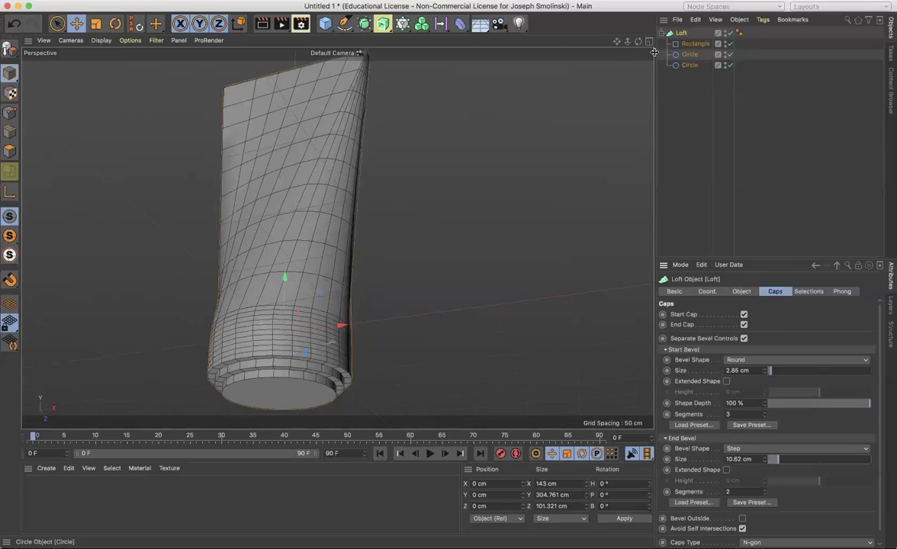
# Review the whole tube from the side and open the Loft's coordinate settings
pyautogui.moveTo(638, 41); pyautogui.dragTo(336, 237)
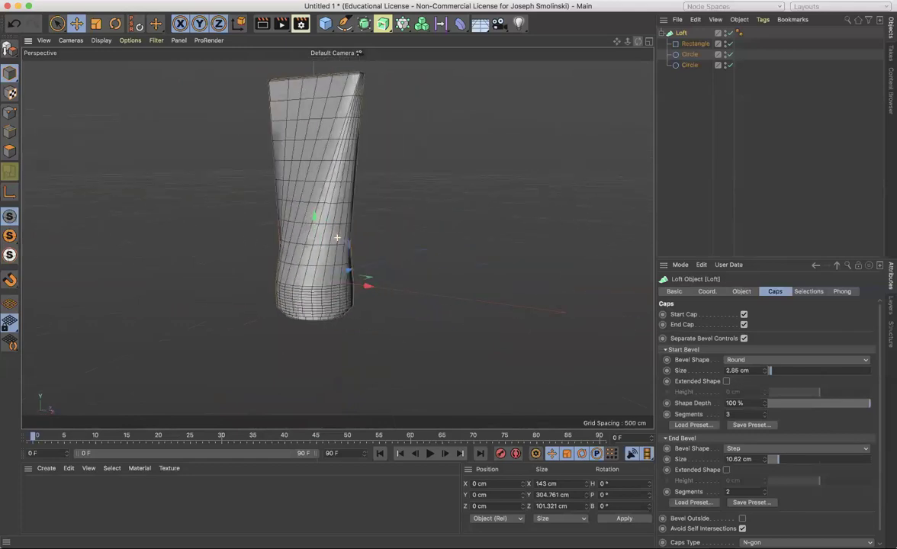
pyautogui.moveTo(616, 42); pyautogui.dragTo(610, 80)
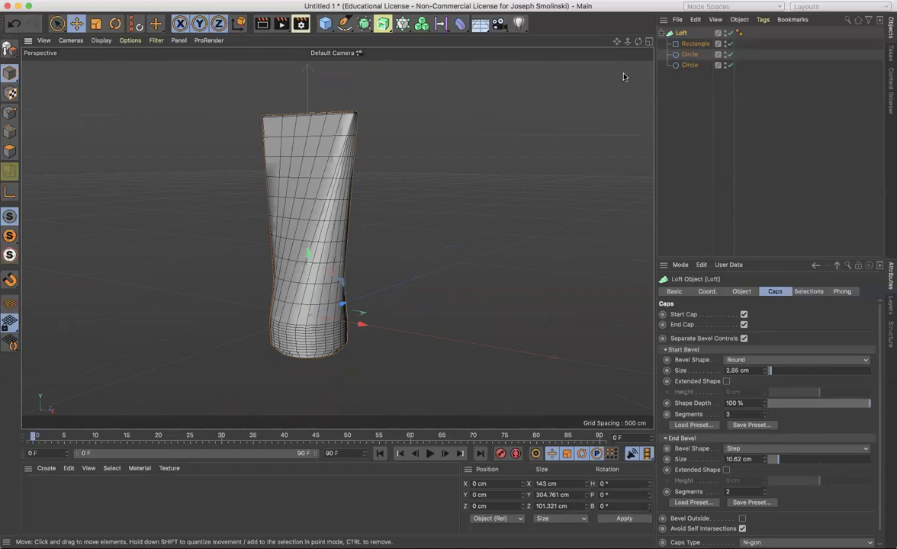
pyautogui.click(706, 293)
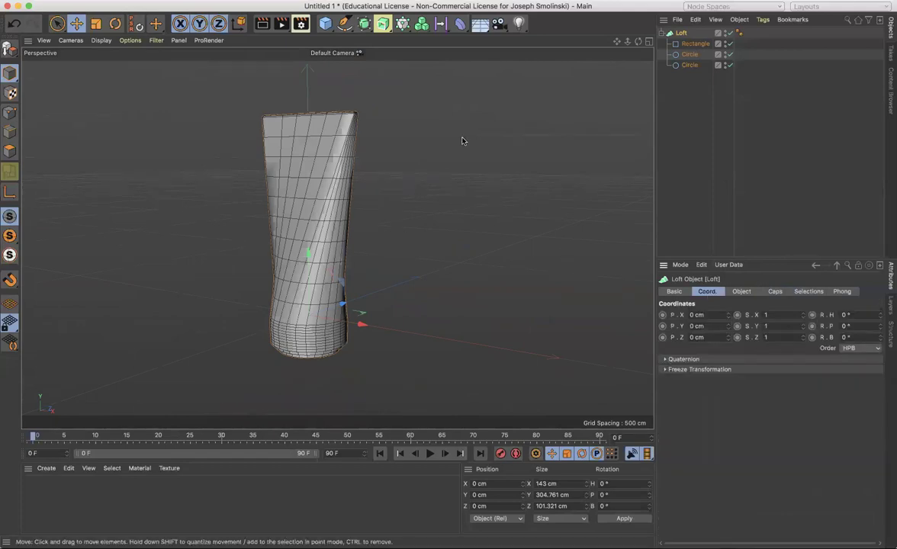